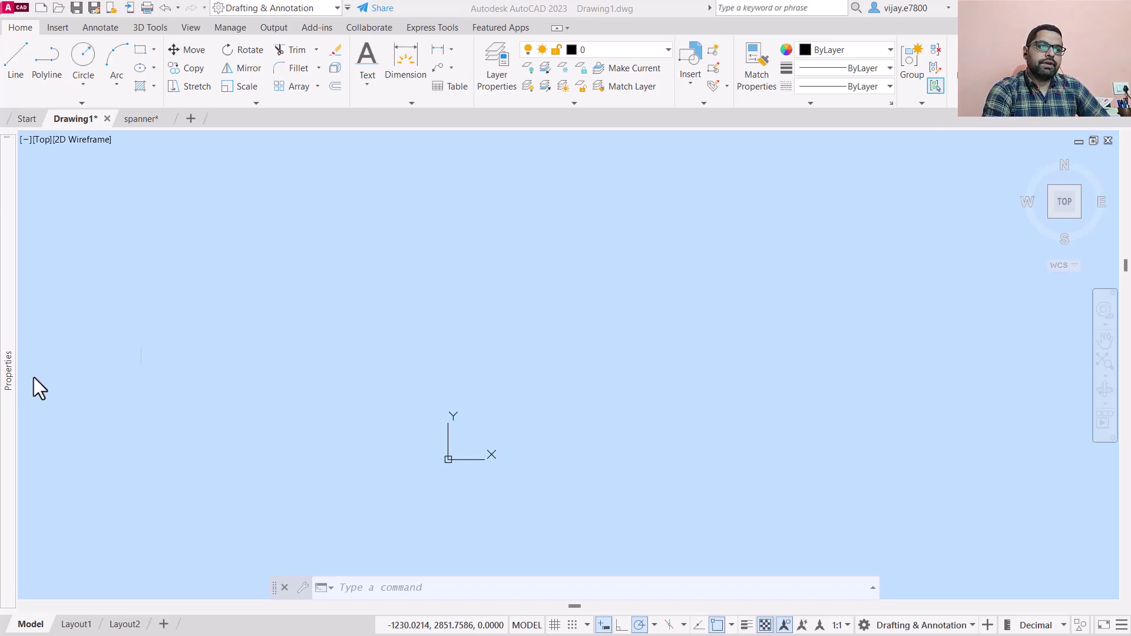
Step: Switch to the spanner drawing
{"action": "scroll", "coordinate": [265, 384], "scroll_direction": "down", "scroll_amount": 2}
{"action": "scroll", "coordinate": [573, 378], "scroll_direction": "down", "scroll_amount": 4}
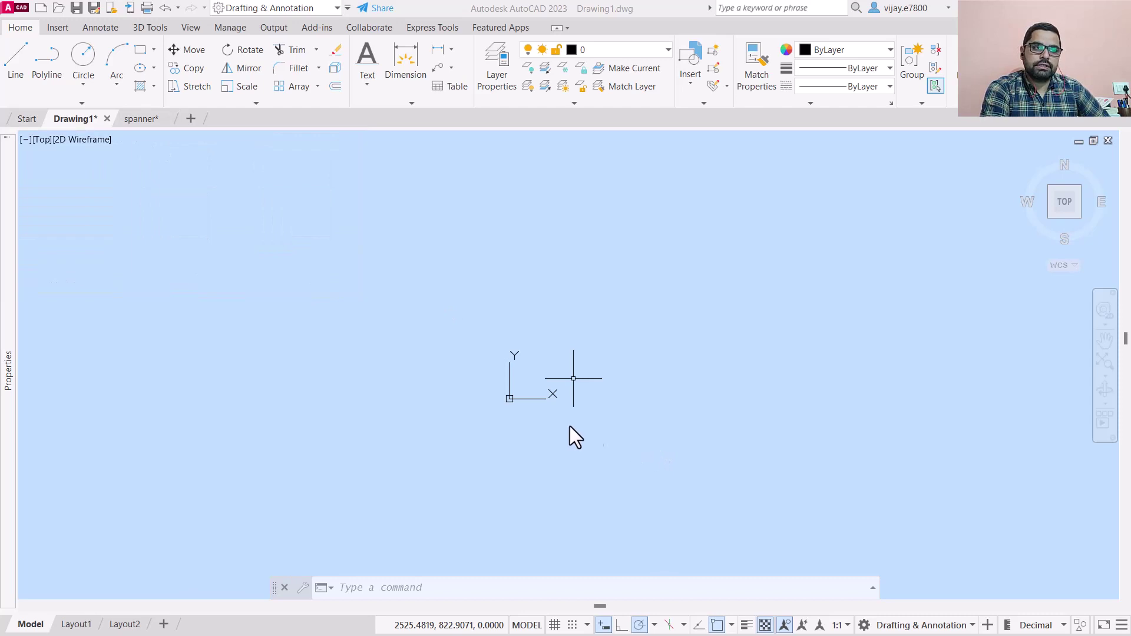
{"action": "left_click", "coordinate": [134, 119]}
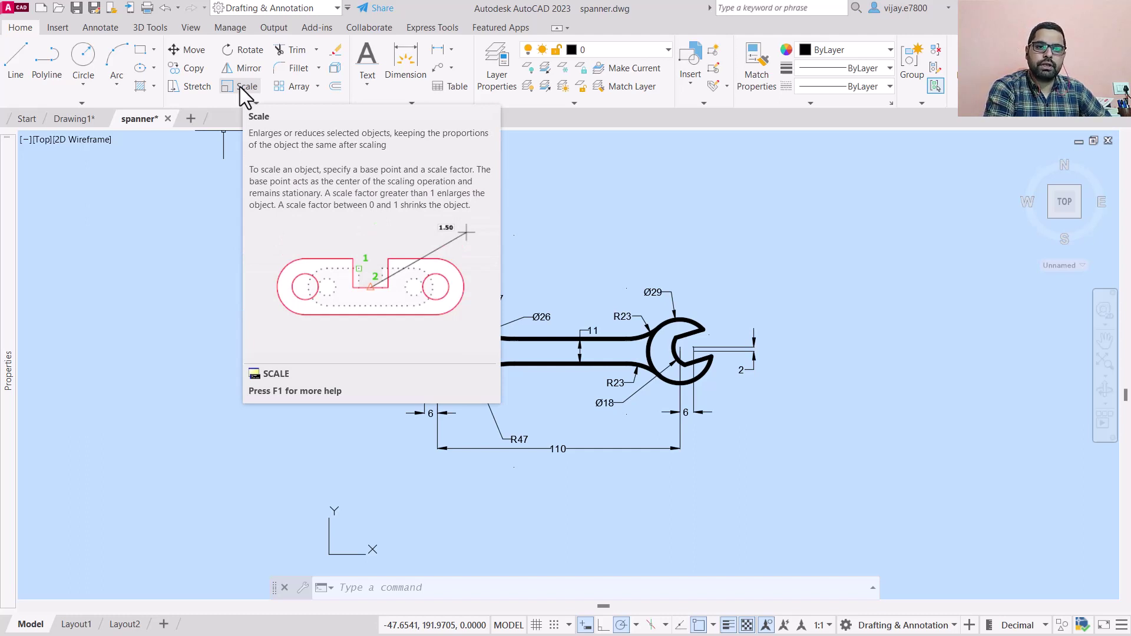
Step: Try scaling the spanner outline freehand about the larger head's lower jaw tip to a head diameter of about 67, and undo it
{"action": "left_click", "coordinate": [239, 86]}
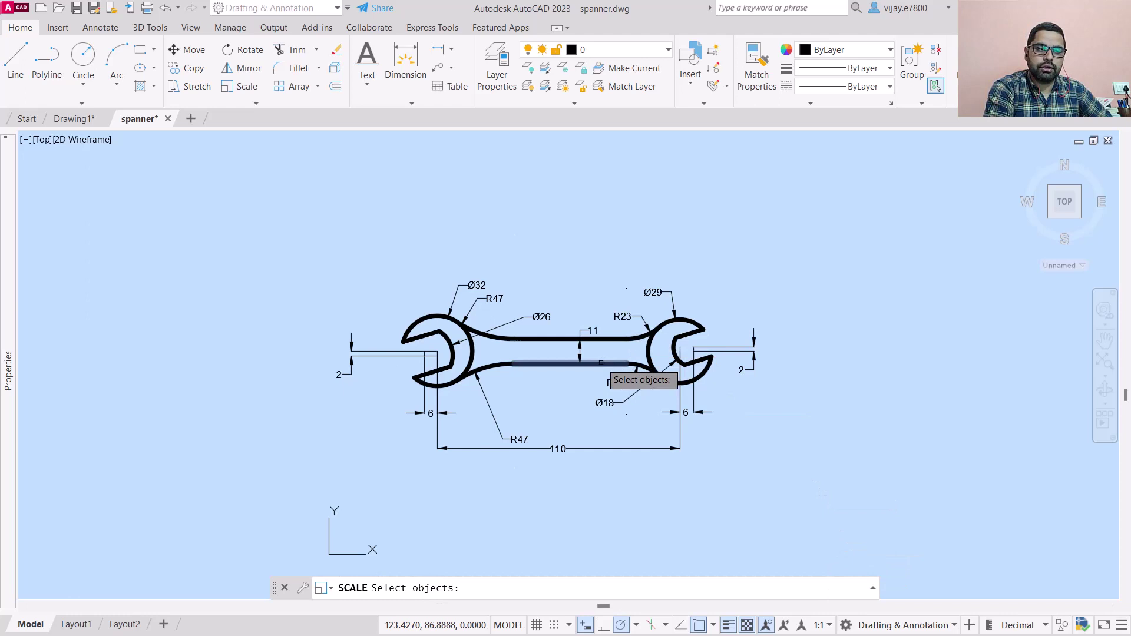
{"action": "left_click", "coordinate": [383, 300]}
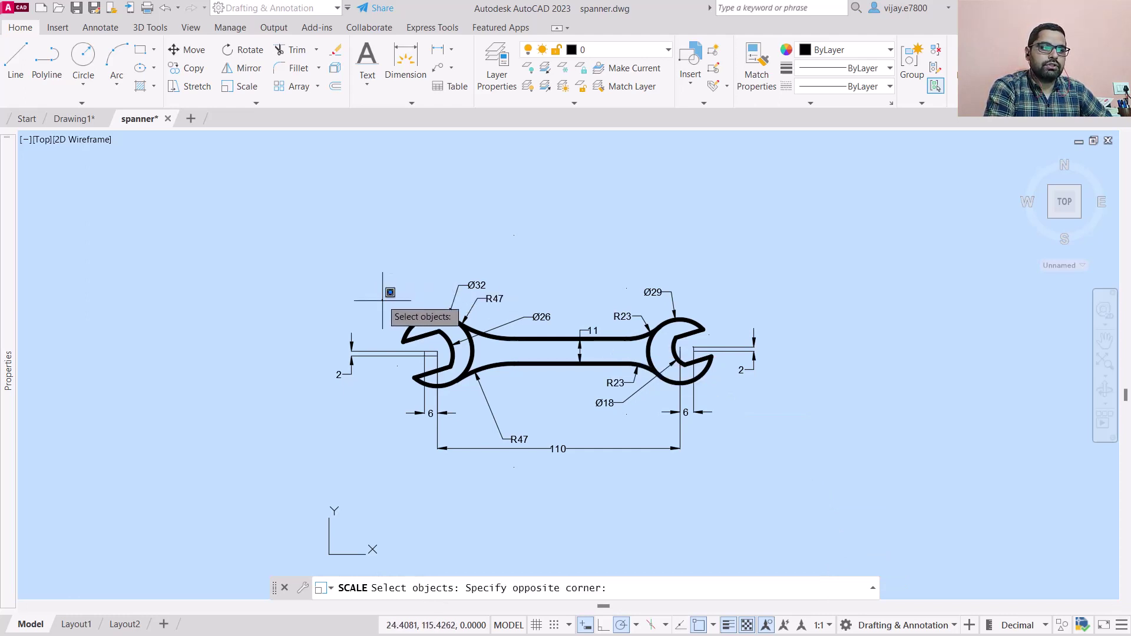
{"action": "left_click", "coordinate": [715, 393]}
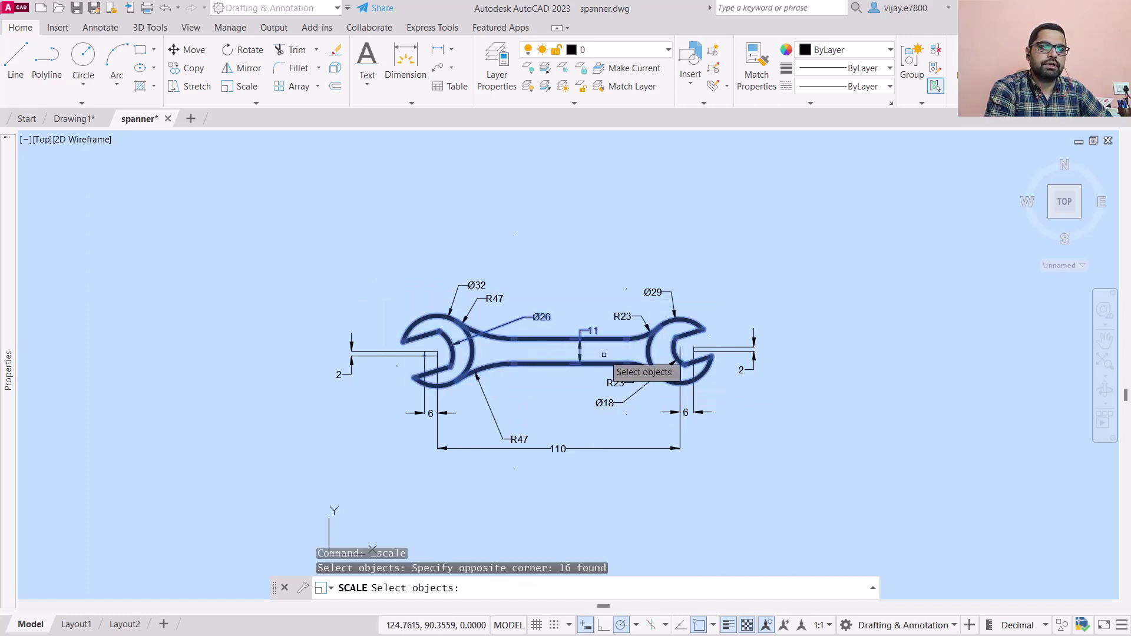
{"action": "scroll", "coordinate": [557, 332], "scroll_direction": "up", "scroll_amount": 2}
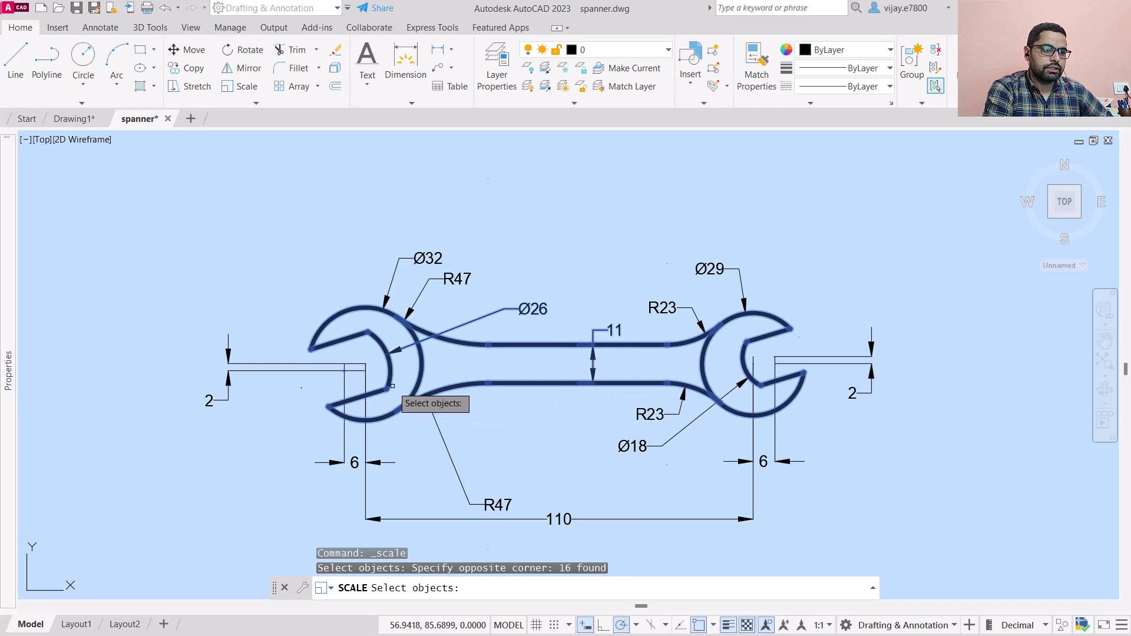
{"action": "scroll", "coordinate": [385, 392], "scroll_direction": "down", "scroll_amount": 2}
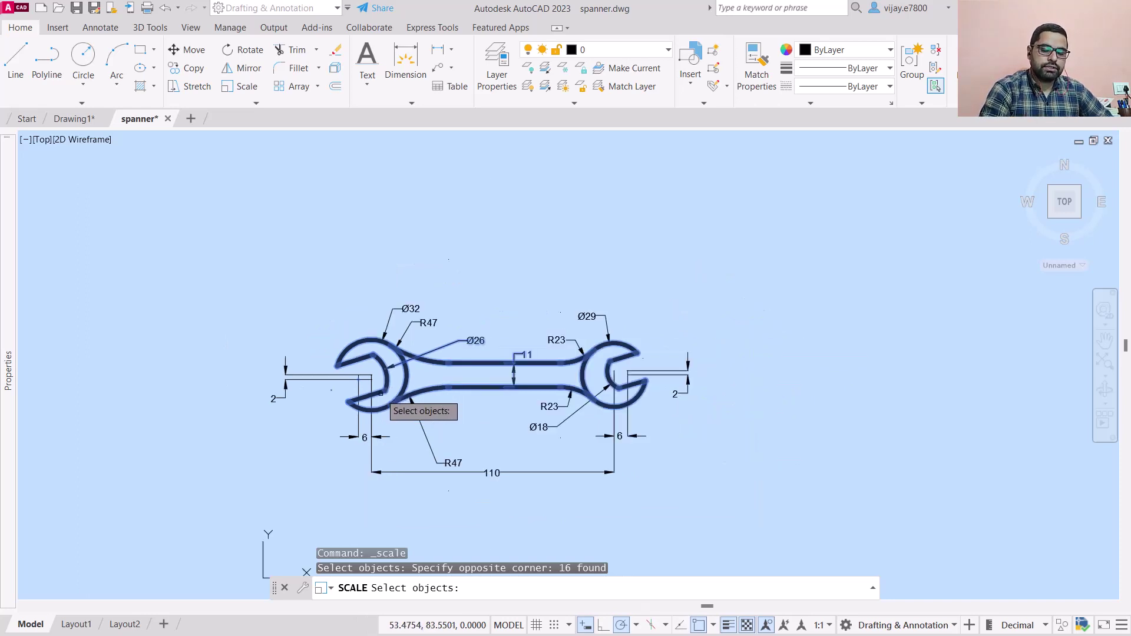
{"action": "key", "text": "Return"}
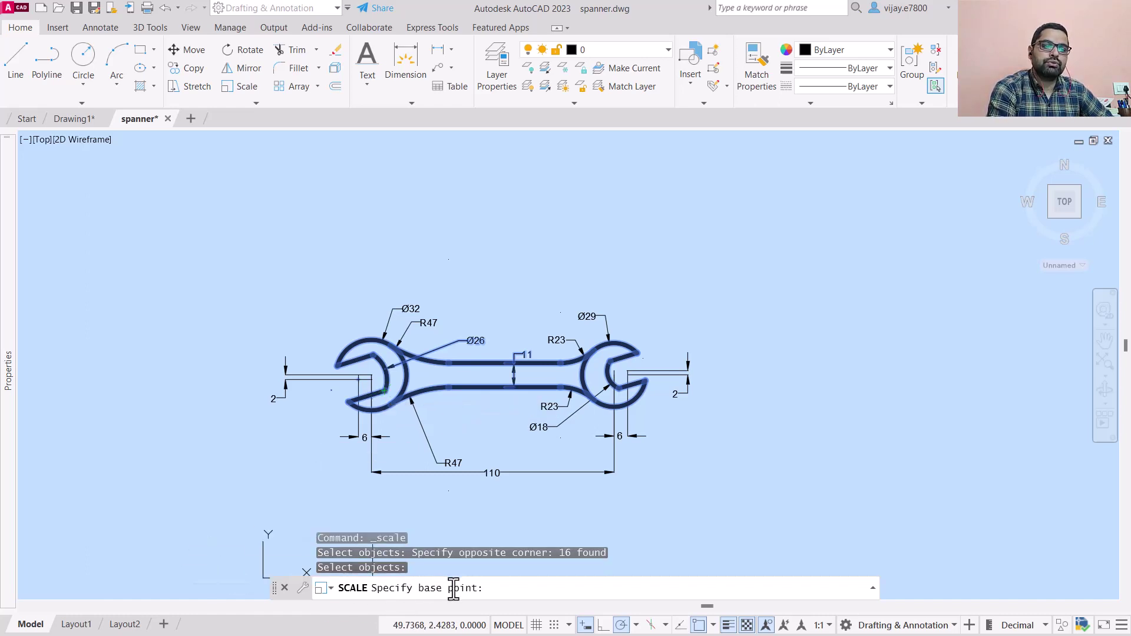
{"action": "left_click", "coordinate": [349, 402]}
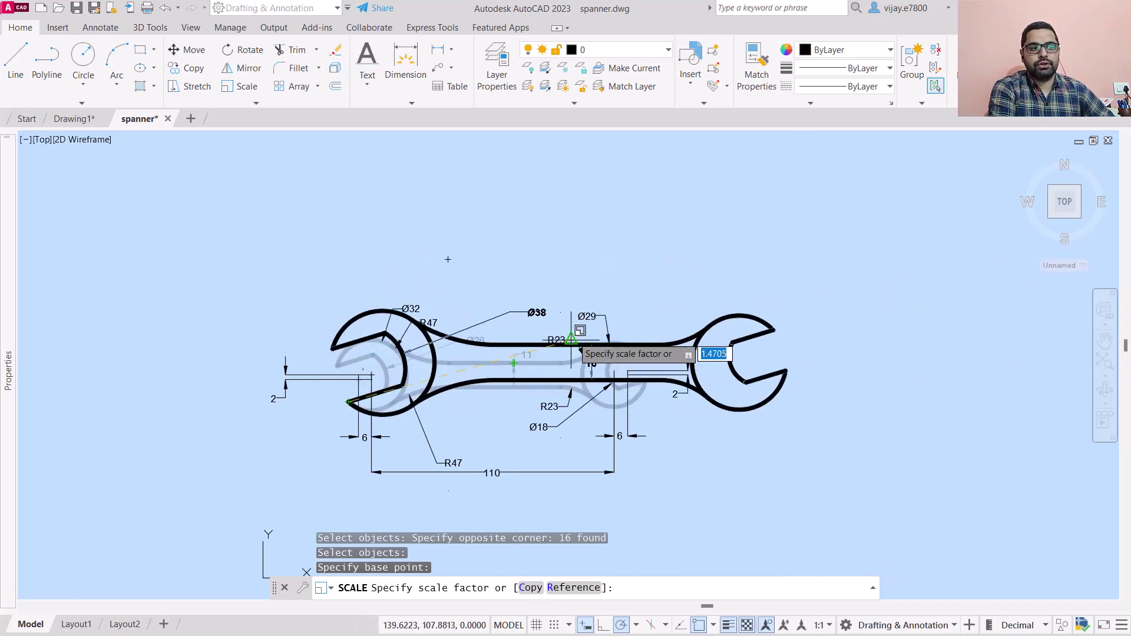
{"action": "left_click", "coordinate": [662, 308]}
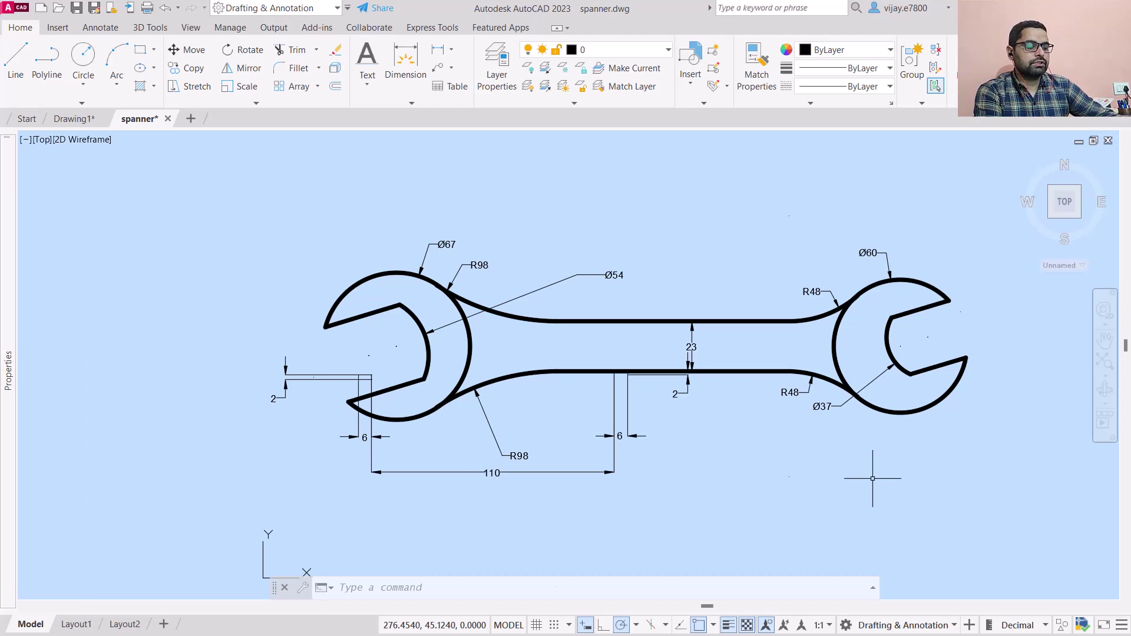
{"action": "key", "text": "ctrl+z"}
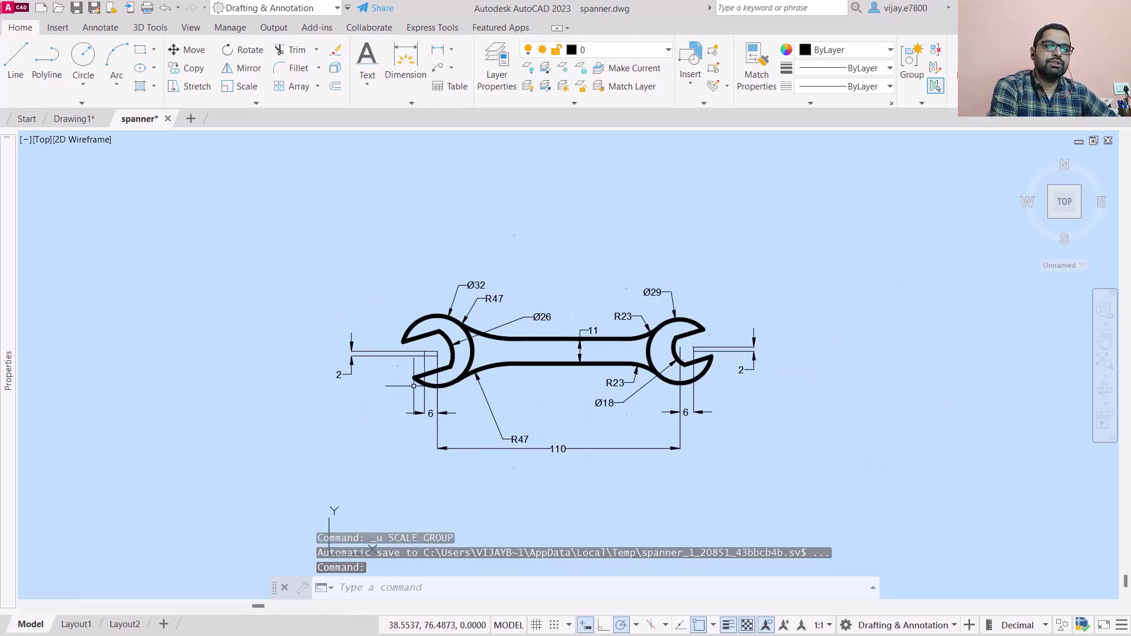
Step: Try scaling the spanner outline by a factor of 2 about the larger head's lower jaw tip, and undo it
{"action": "left_click", "coordinate": [384, 286]}
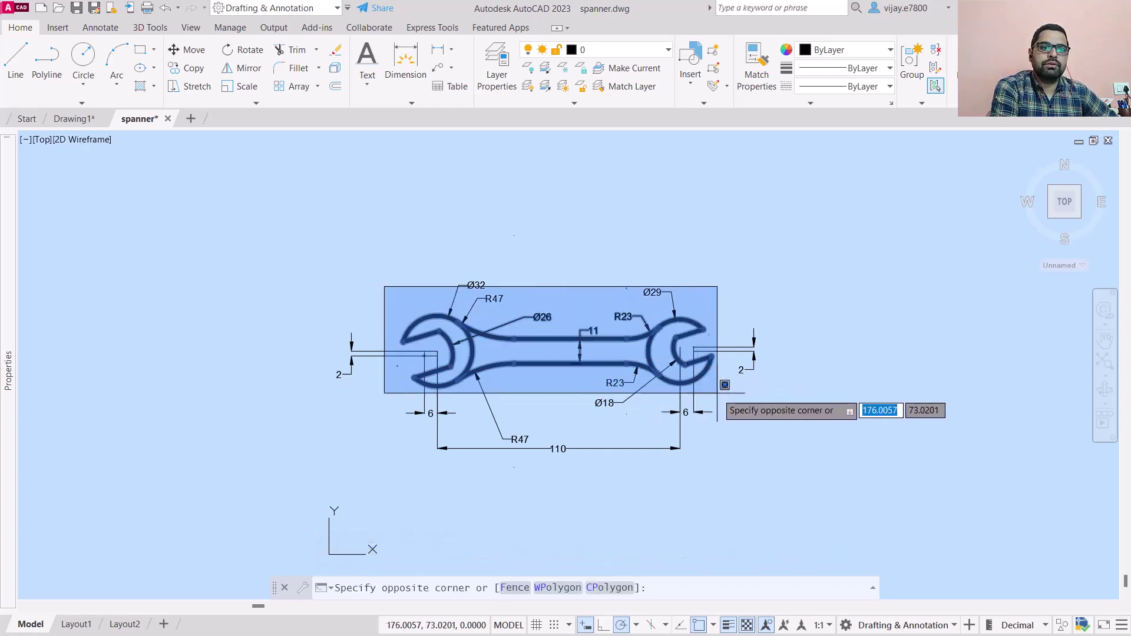
{"action": "left_click", "coordinate": [724, 384]}
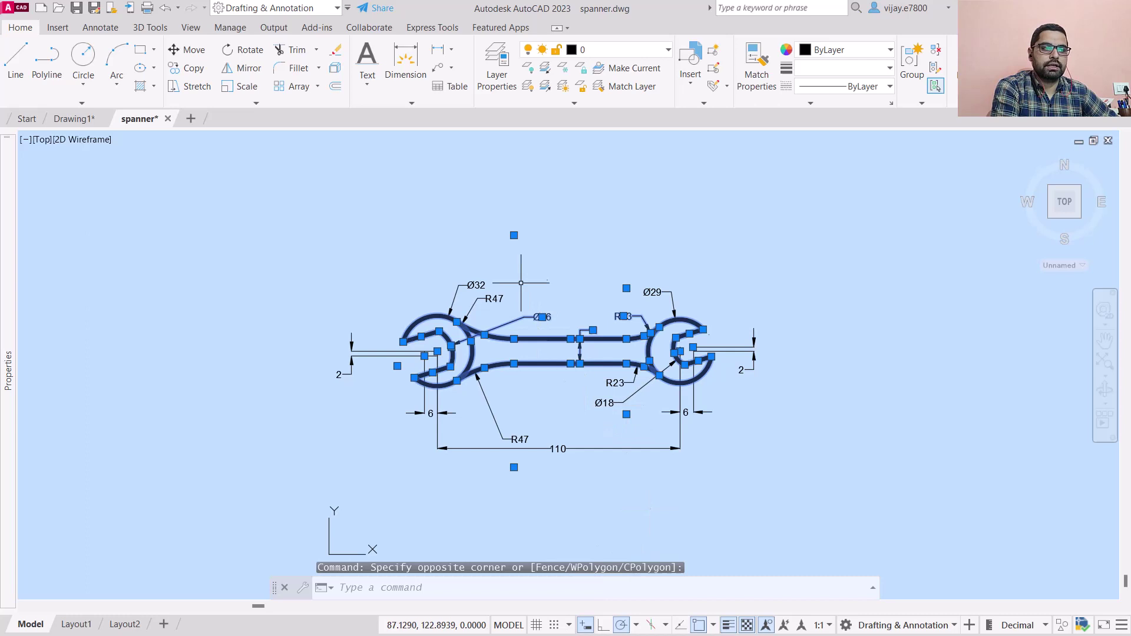
{"action": "left_click", "coordinate": [246, 88]}
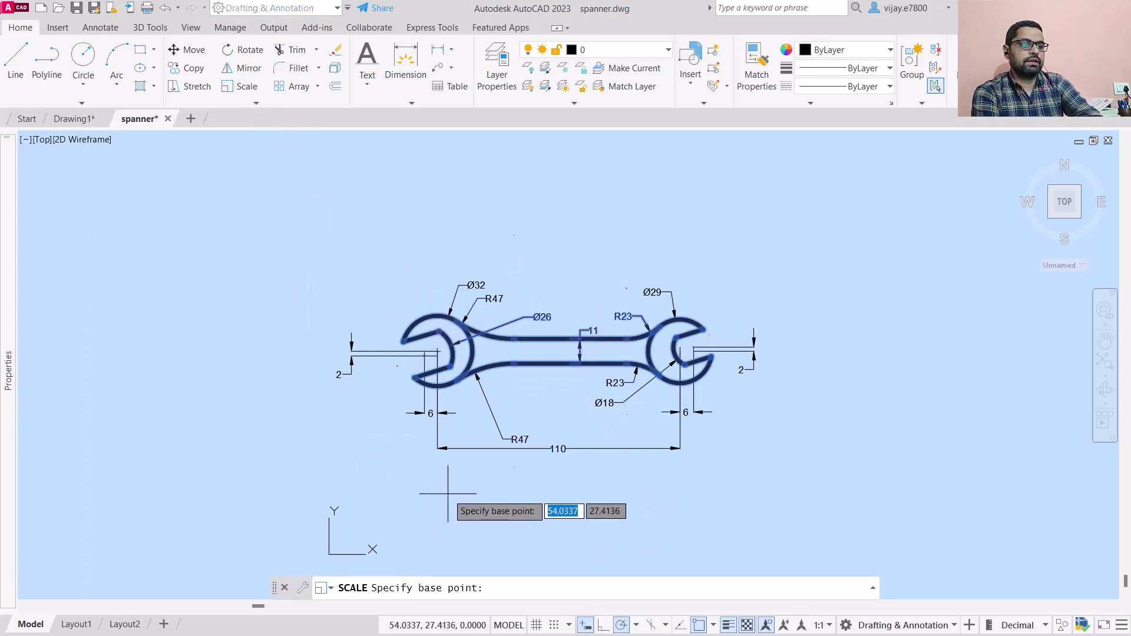
{"action": "left_click", "coordinate": [415, 378]}
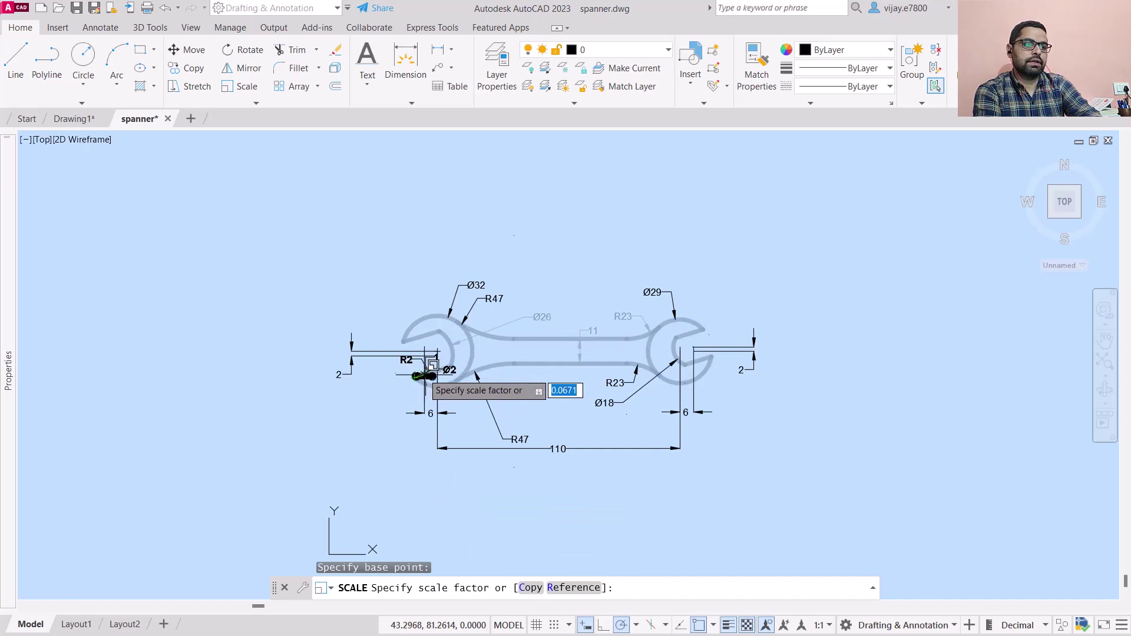
{"action": "type", "text": "2"}
{"action": "key", "text": "Return"}
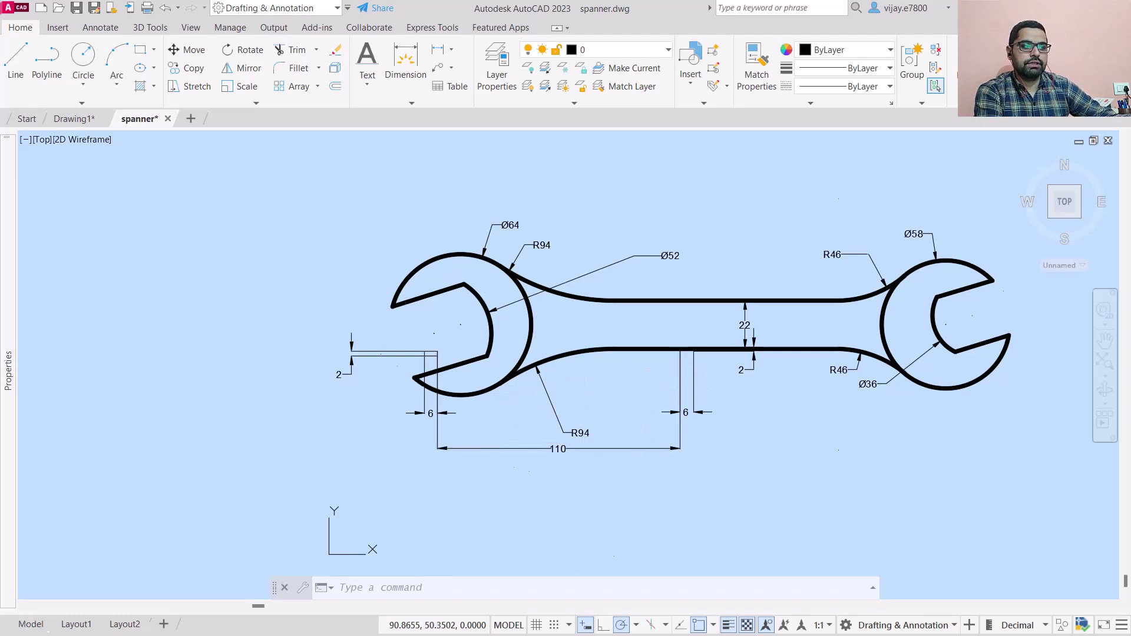
{"action": "key", "text": "ctrl+z"}
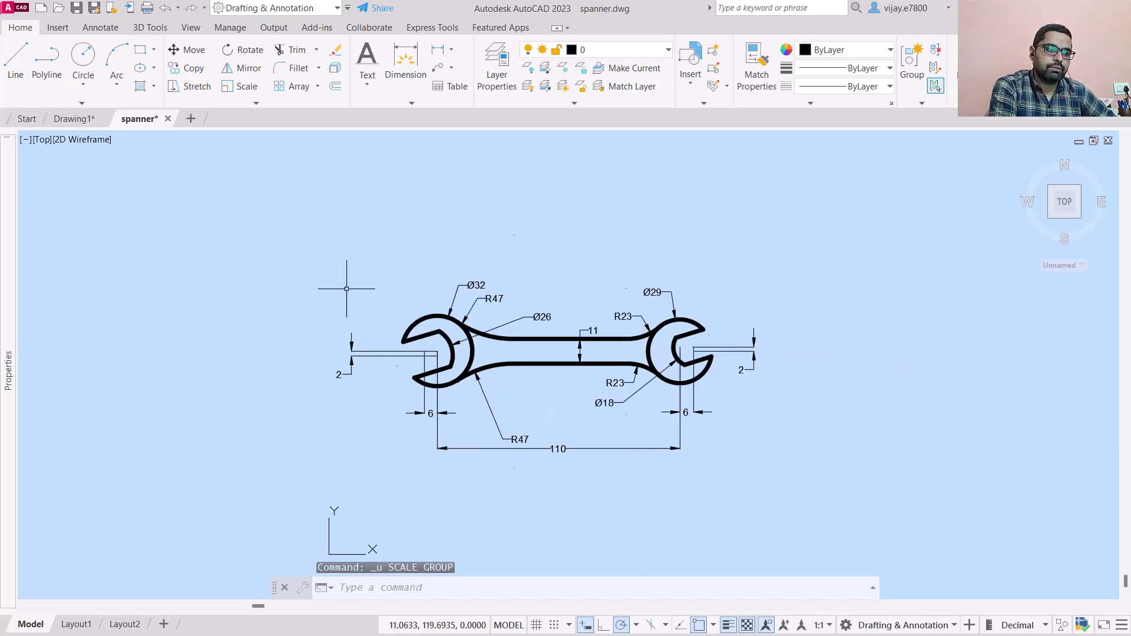
Step: Scale the spanner together with its dimensions freehand about the larger head's lower jaw tip until the head spacing is about 193
{"action": "left_click", "coordinate": [309, 246]}
{"action": "left_click", "coordinate": [942, 500]}
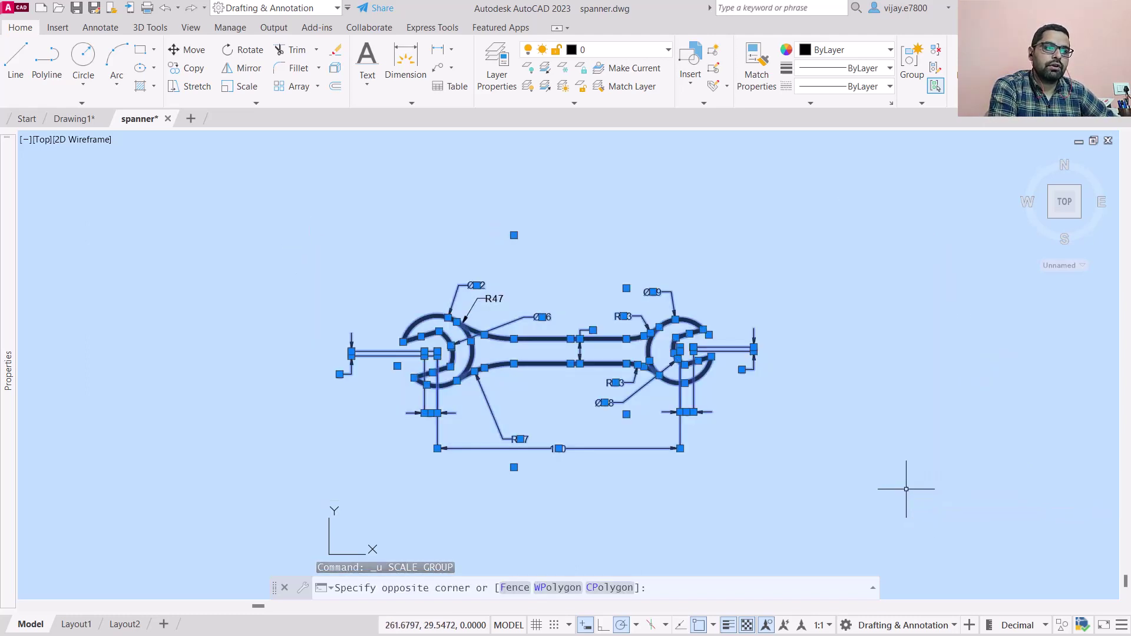
{"action": "left_click", "coordinate": [241, 87]}
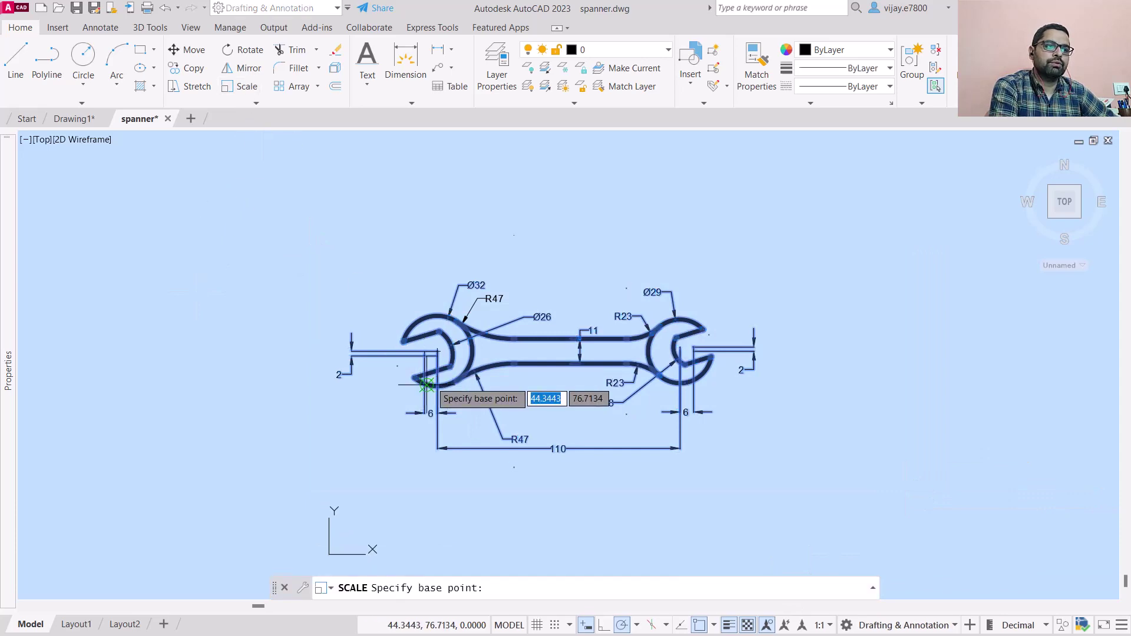
{"action": "left_click", "coordinate": [415, 377]}
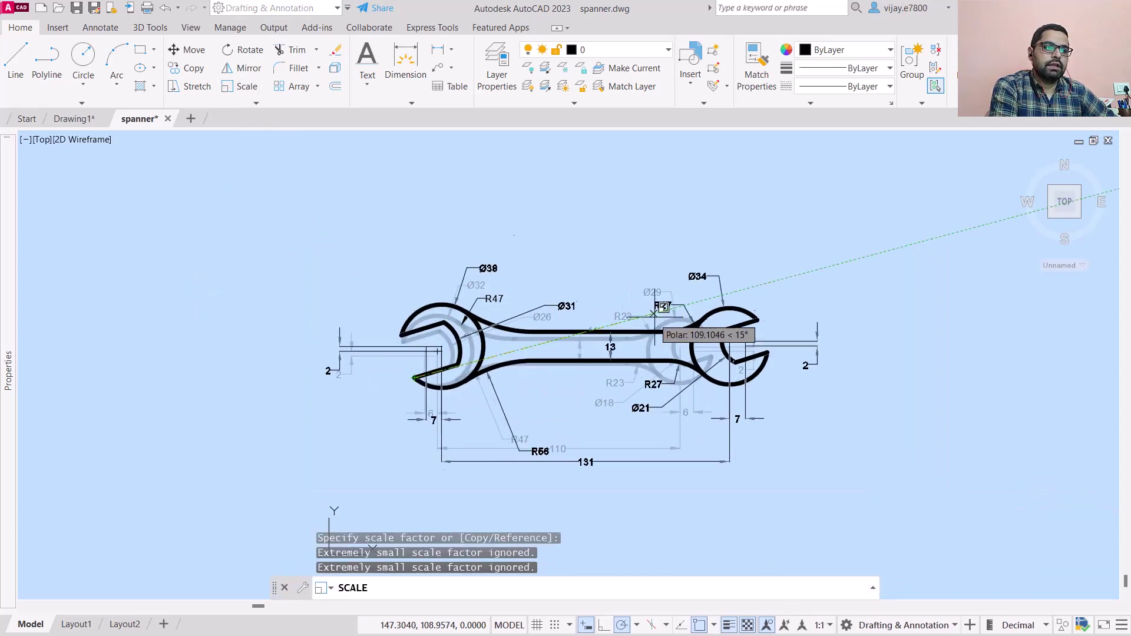
{"action": "left_click", "coordinate": [774, 304]}
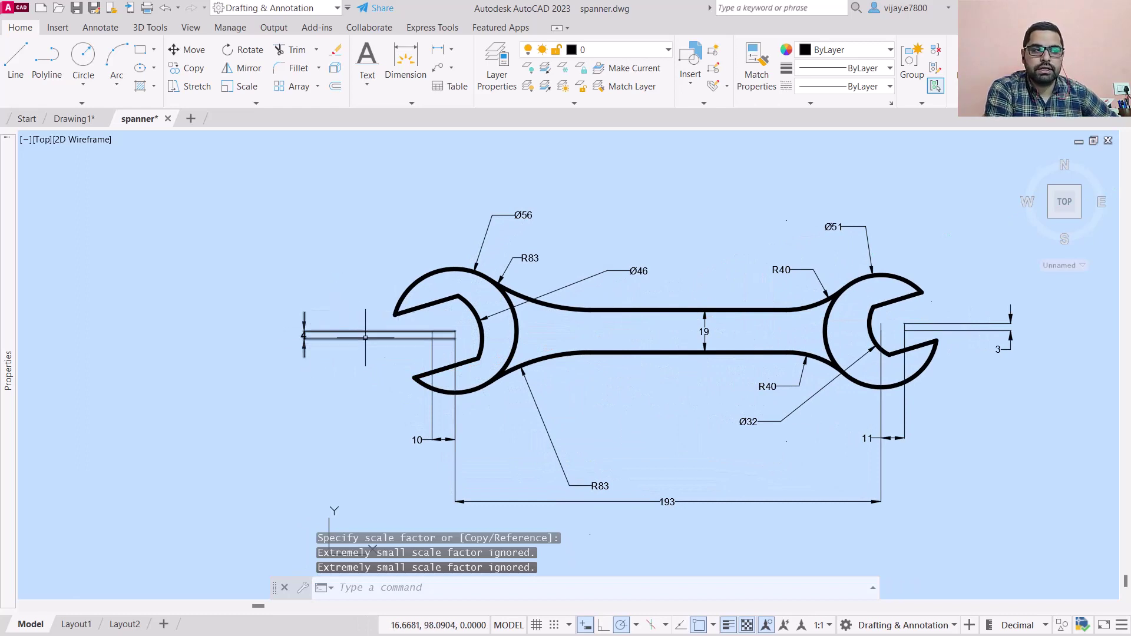
Step: Enlarge the whole dimensioned spanner once more with a freehand Scale about the same lower jaw tip
{"action": "scroll", "coordinate": [434, 336], "scroll_direction": "up", "scroll_amount": 5}
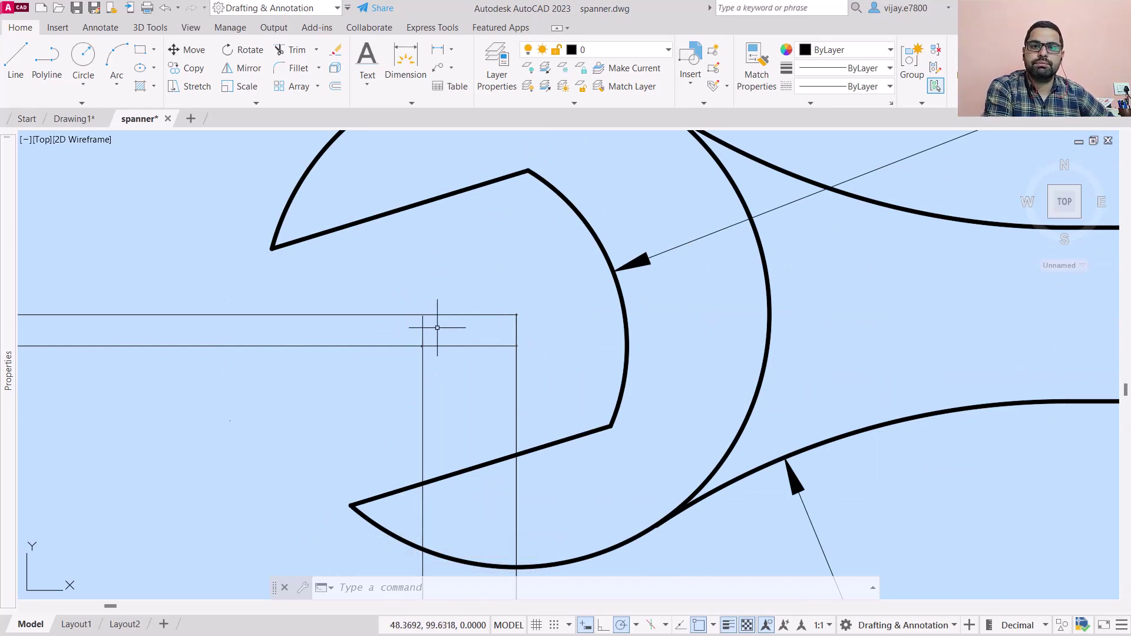
{"action": "scroll", "coordinate": [437, 328], "scroll_direction": "down", "scroll_amount": 3}
{"action": "scroll", "coordinate": [441, 333], "scroll_direction": "up", "scroll_amount": 2}
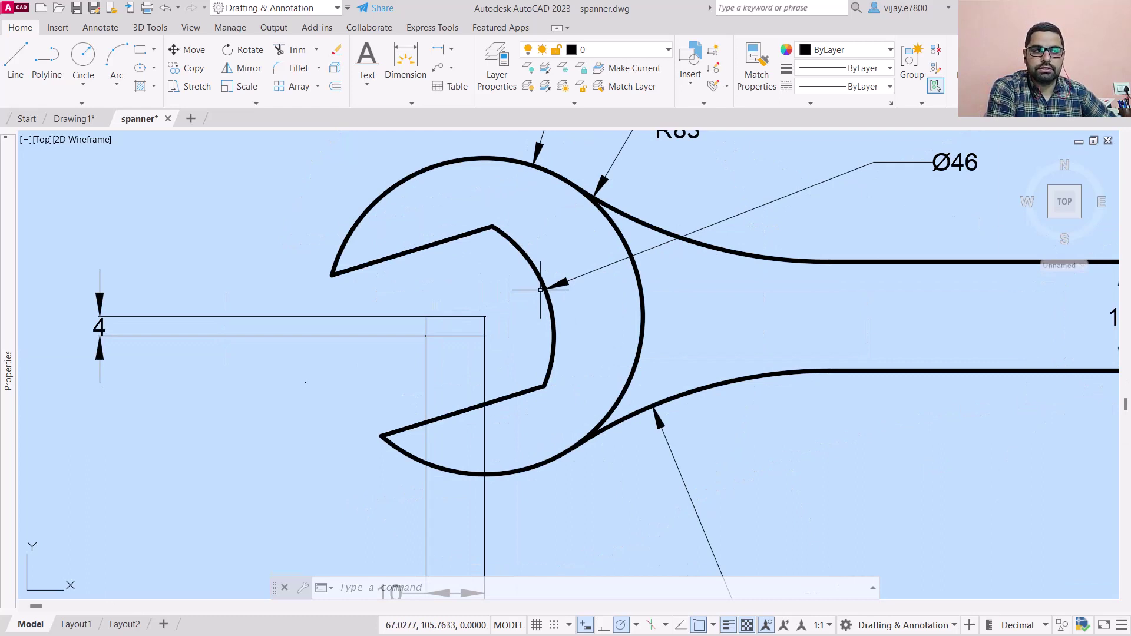
{"action": "scroll", "coordinate": [424, 341], "scroll_direction": "down", "scroll_amount": 5}
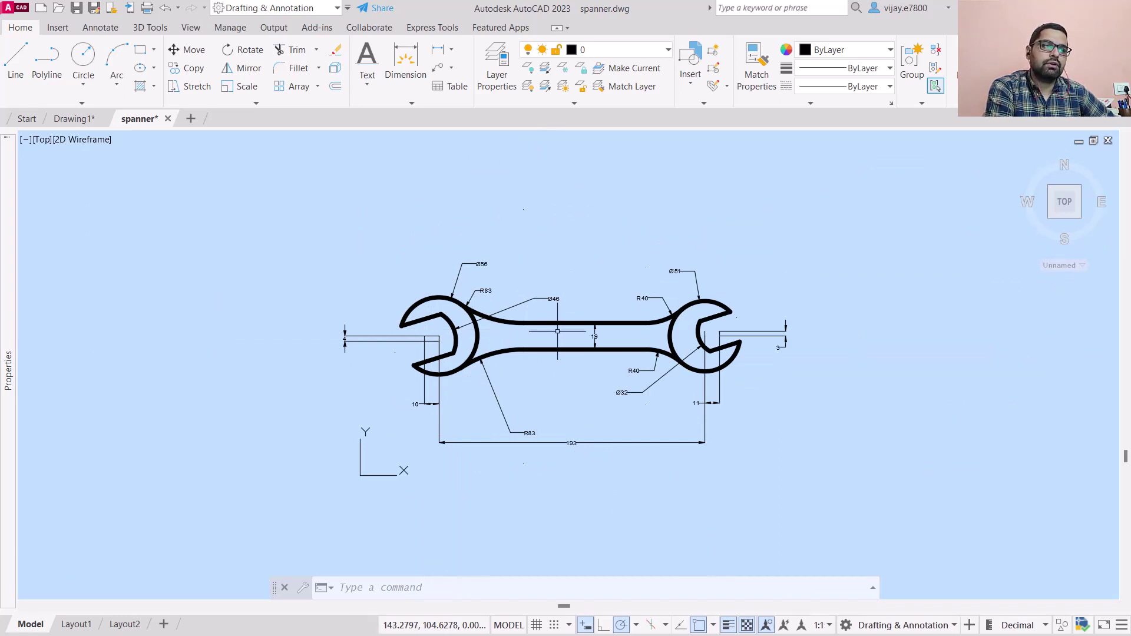
{"action": "scroll", "coordinate": [364, 358], "scroll_direction": "up", "scroll_amount": 4}
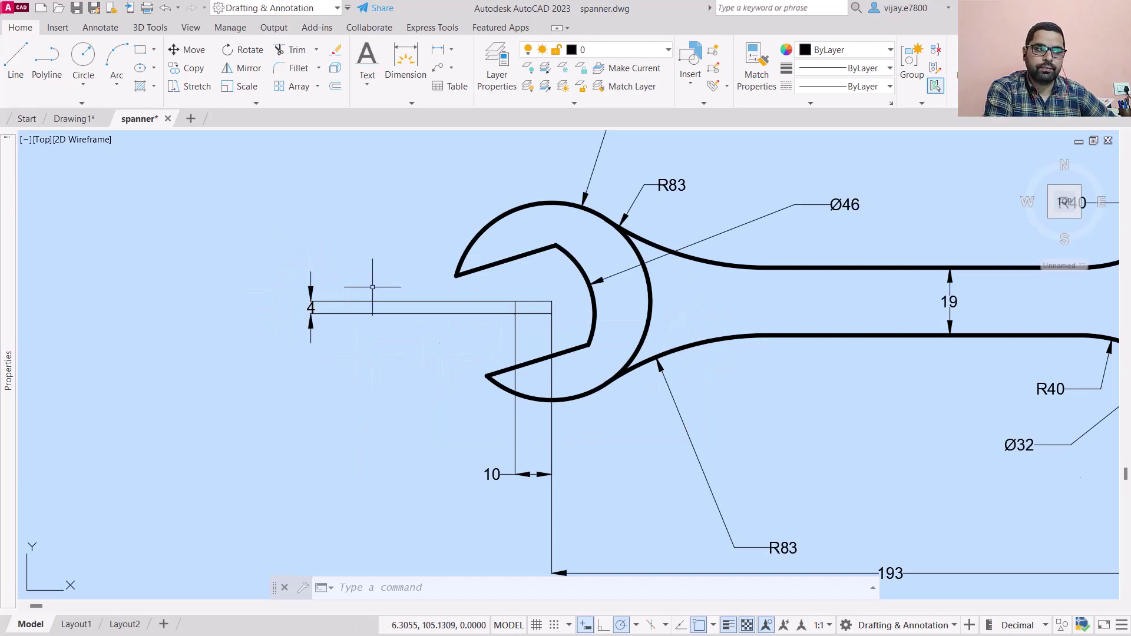
{"action": "scroll", "coordinate": [338, 309], "scroll_direction": "down", "scroll_amount": 5}
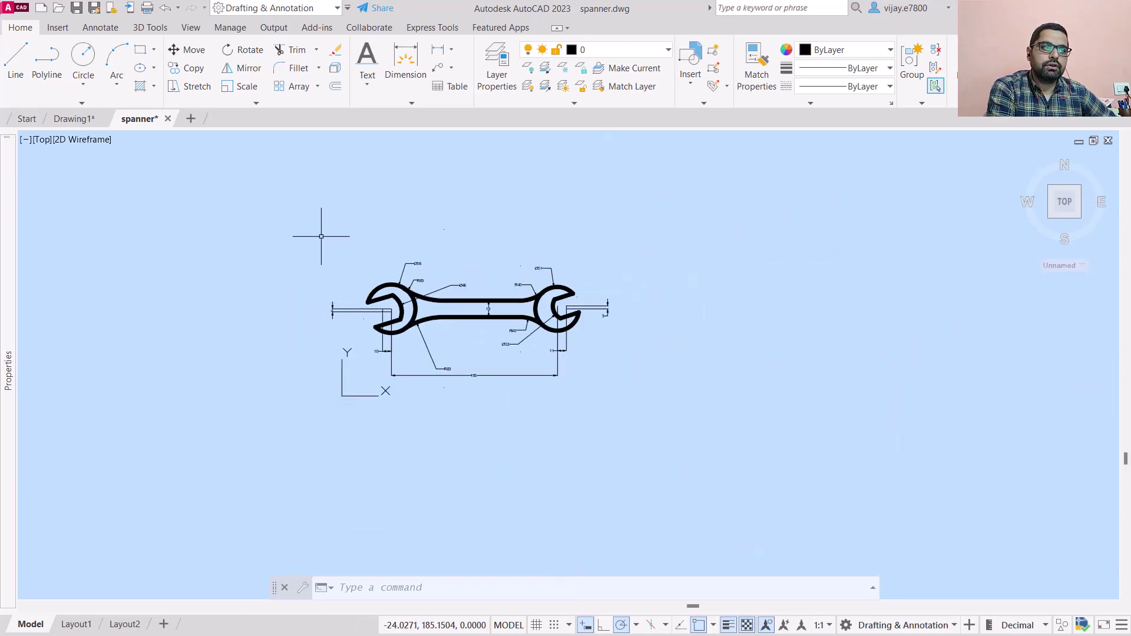
{"action": "left_click", "coordinate": [320, 262]}
{"action": "left_click", "coordinate": [625, 398]}
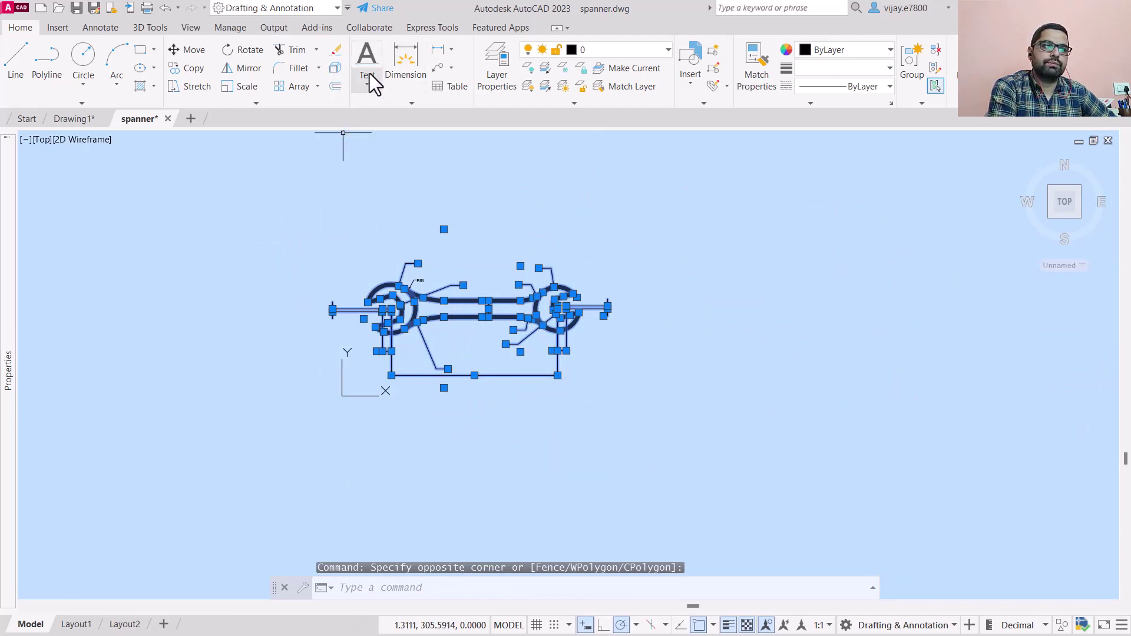
{"action": "left_click", "coordinate": [253, 89]}
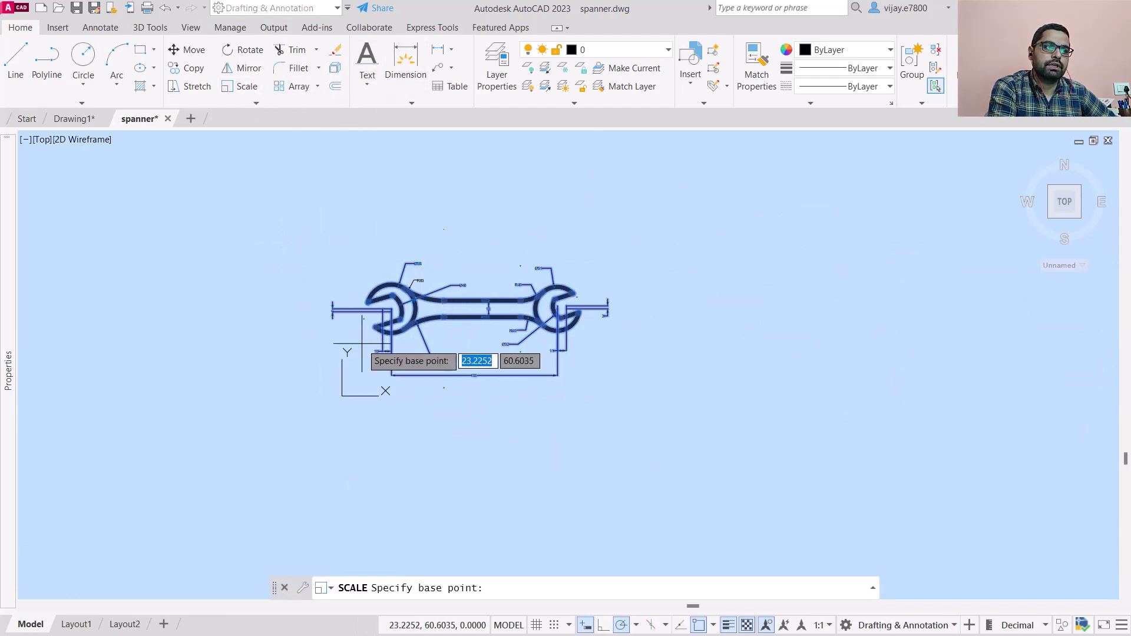
{"action": "left_click", "coordinate": [377, 325]}
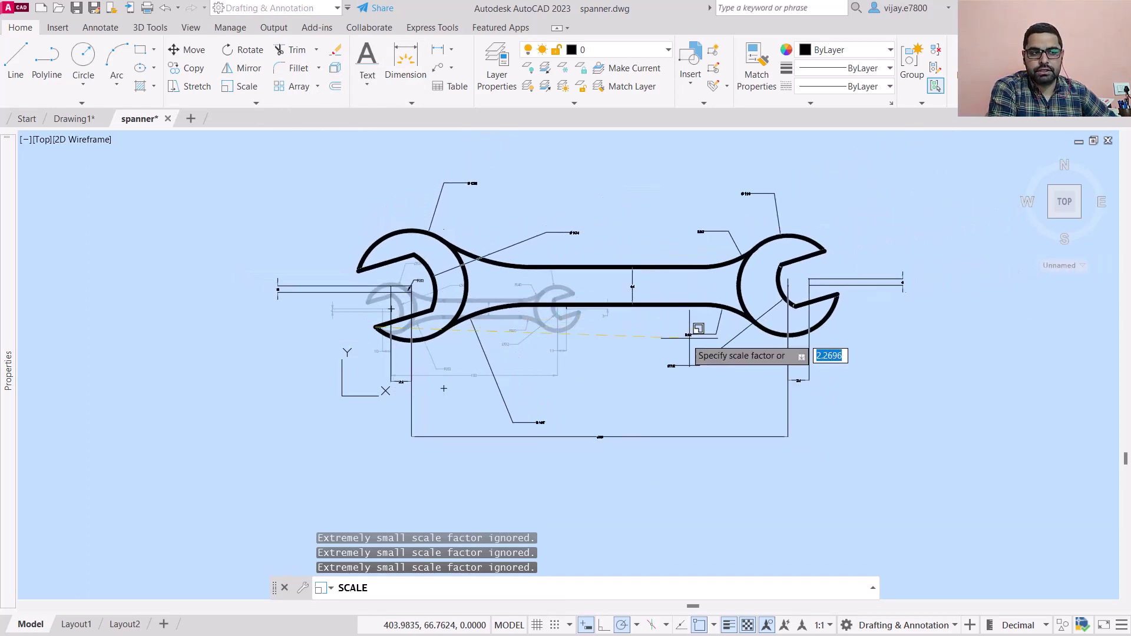
{"action": "left_click", "coordinate": [650, 341]}
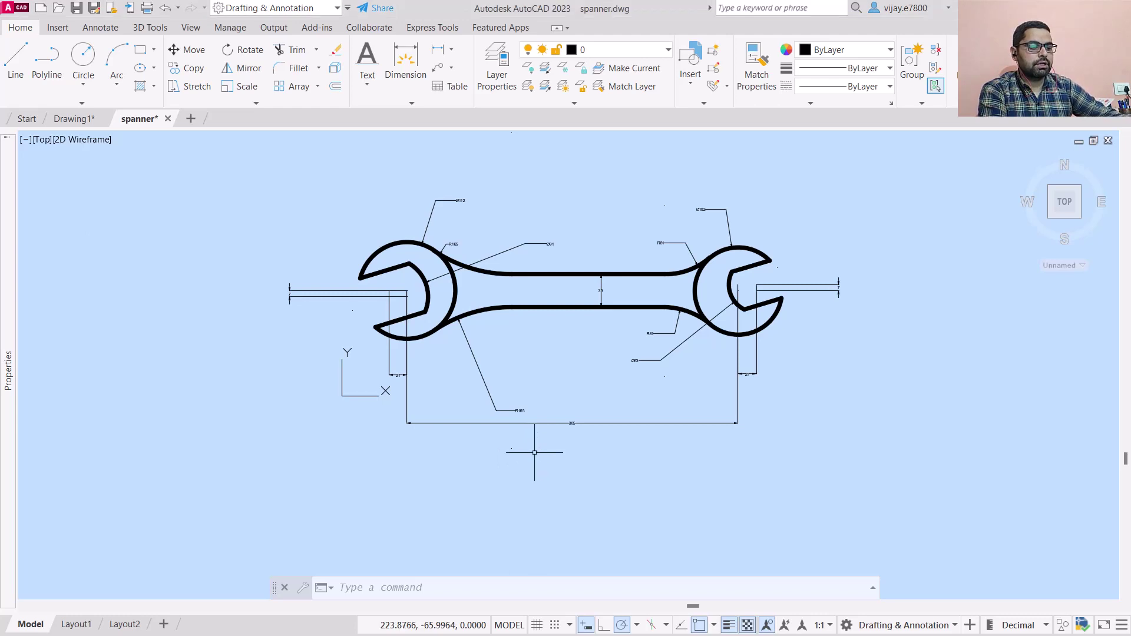
Step: Undo the last two scalings of the dimensioned spanner
{"action": "key", "text": "ctrl+z"}
{"action": "key", "text": "ctrl+z"}
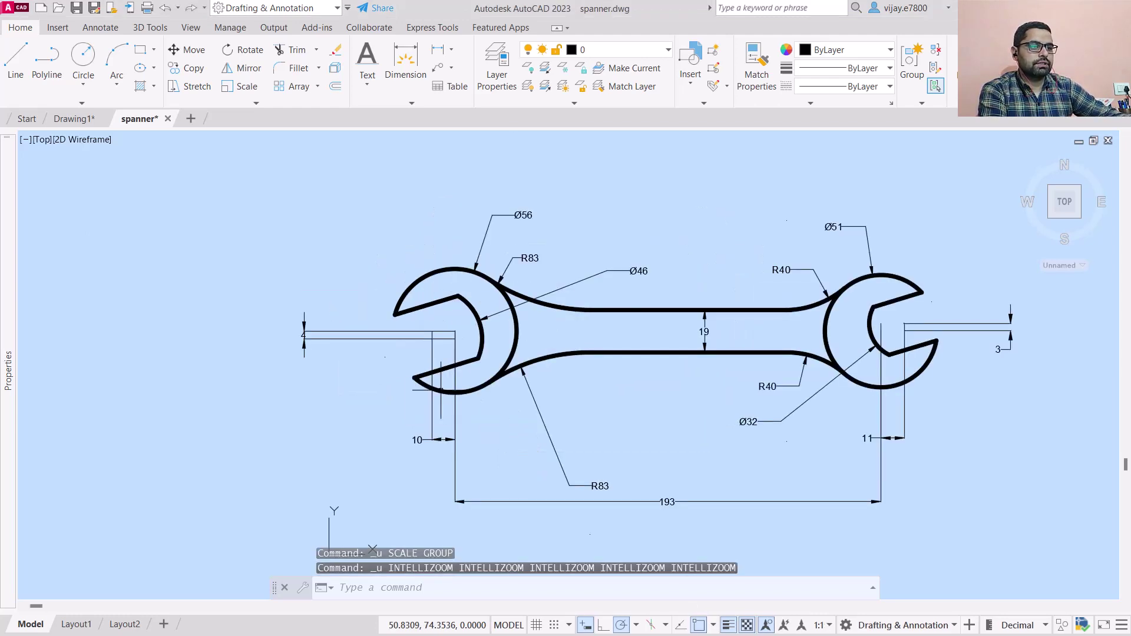
{"action": "key", "text": "ctrl+z"}
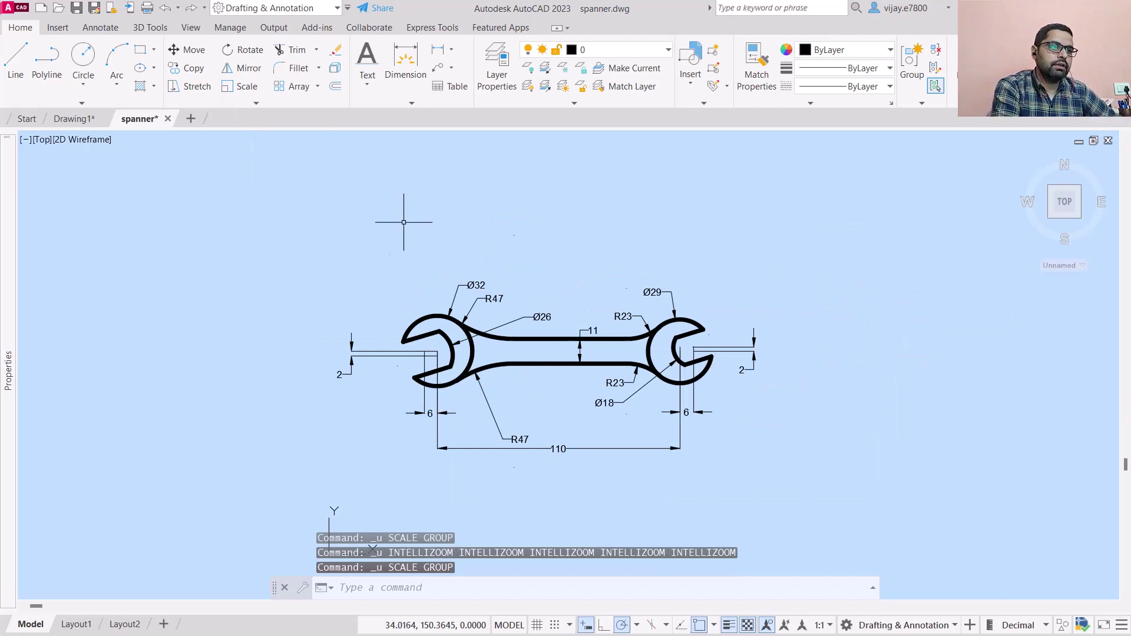
Step: Create a scaled copy of the dimensioned spanner using Scale's Copy option, with a base point below its larger head and a factor of about 4.6
{"action": "left_click", "coordinate": [332, 228]}
{"action": "left_click", "coordinate": [805, 484]}
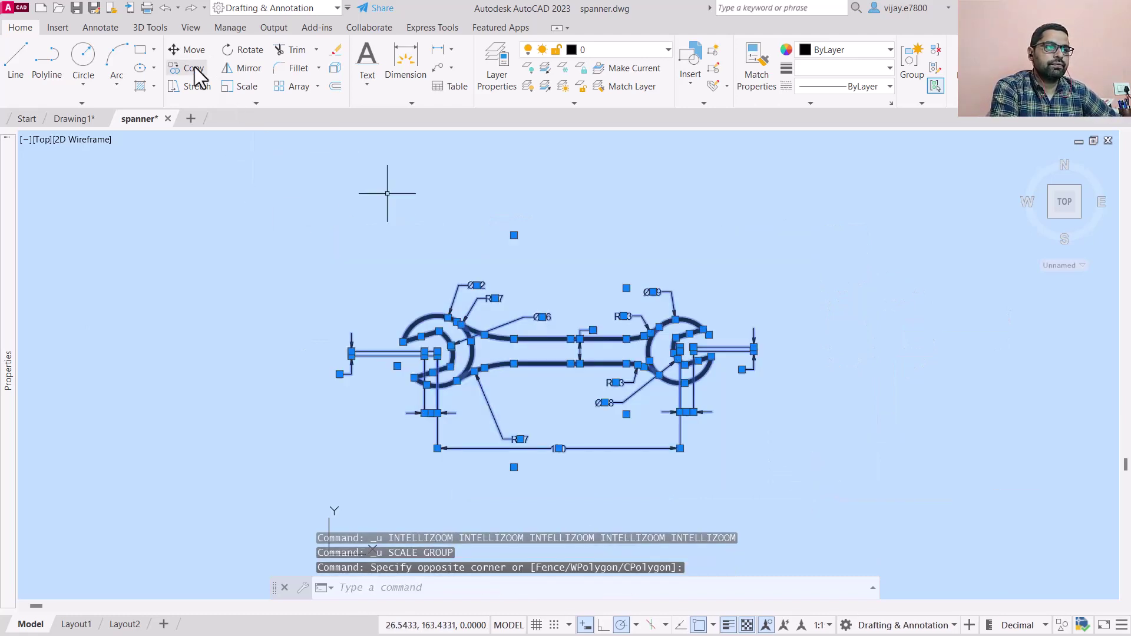
{"action": "left_click", "coordinate": [241, 88]}
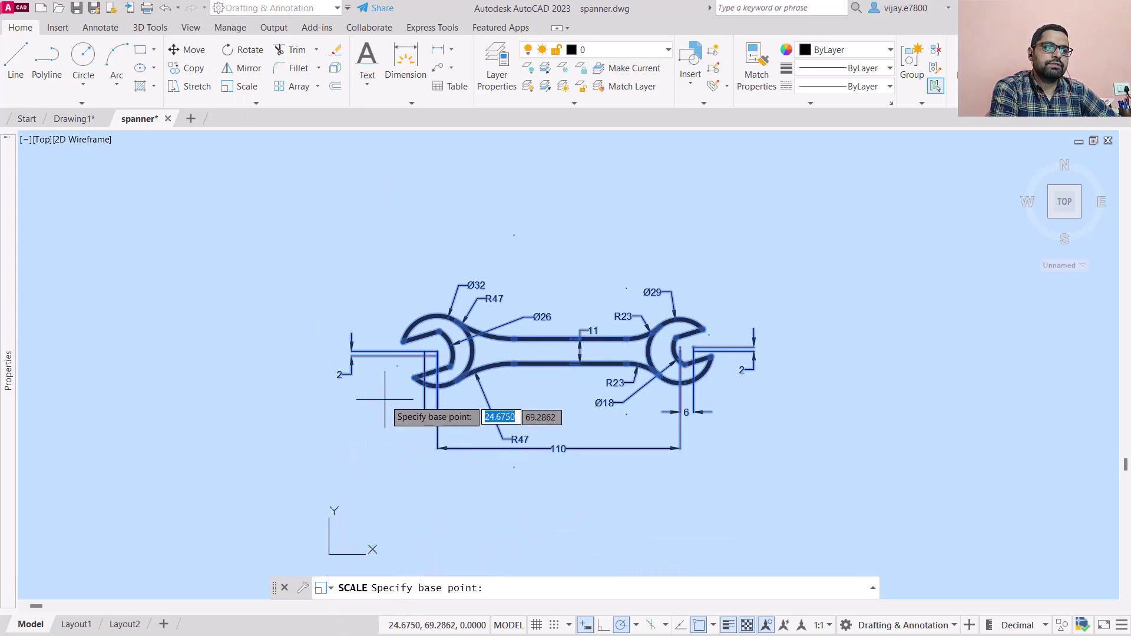
{"action": "left_click", "coordinate": [386, 492]}
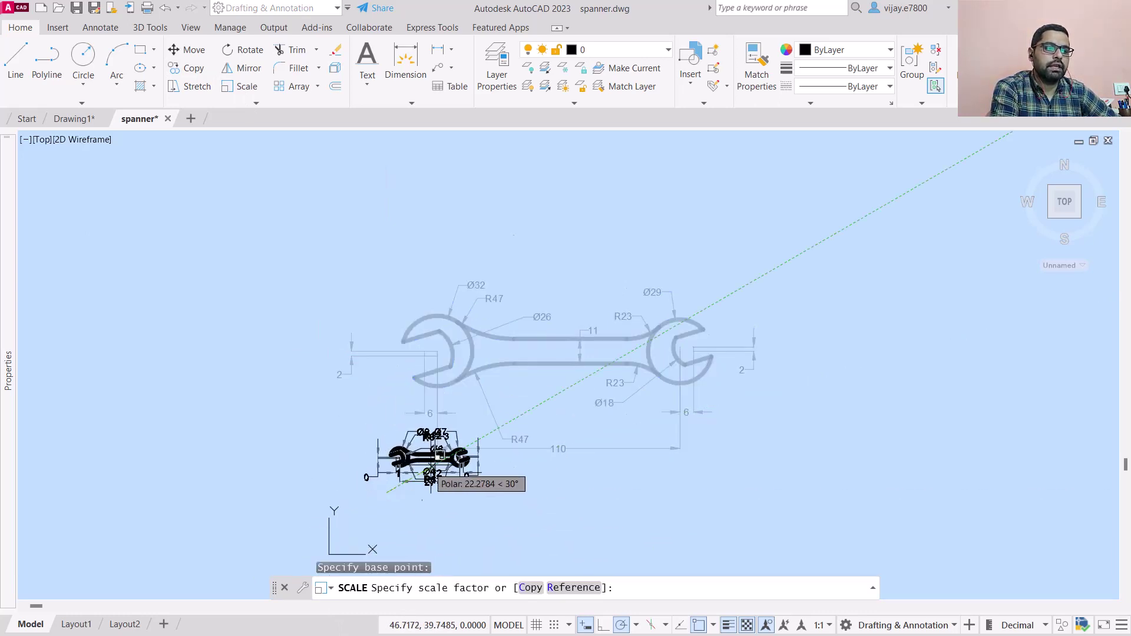
{"action": "left_click", "coordinate": [530, 588]}
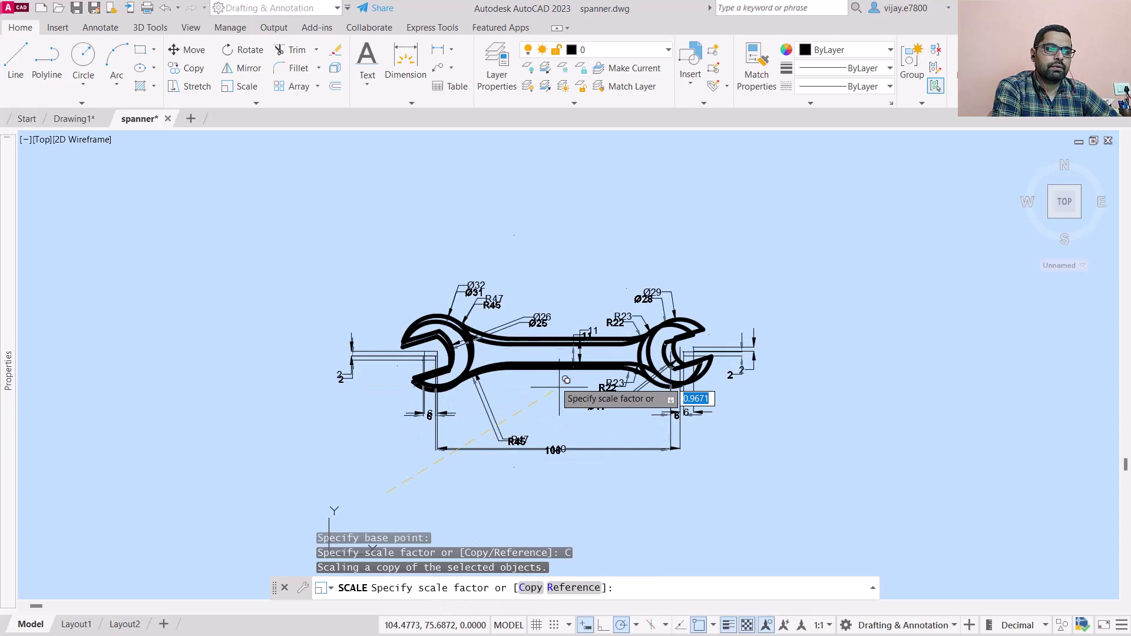
{"action": "scroll", "coordinate": [677, 212], "scroll_direction": "down", "scroll_amount": 4}
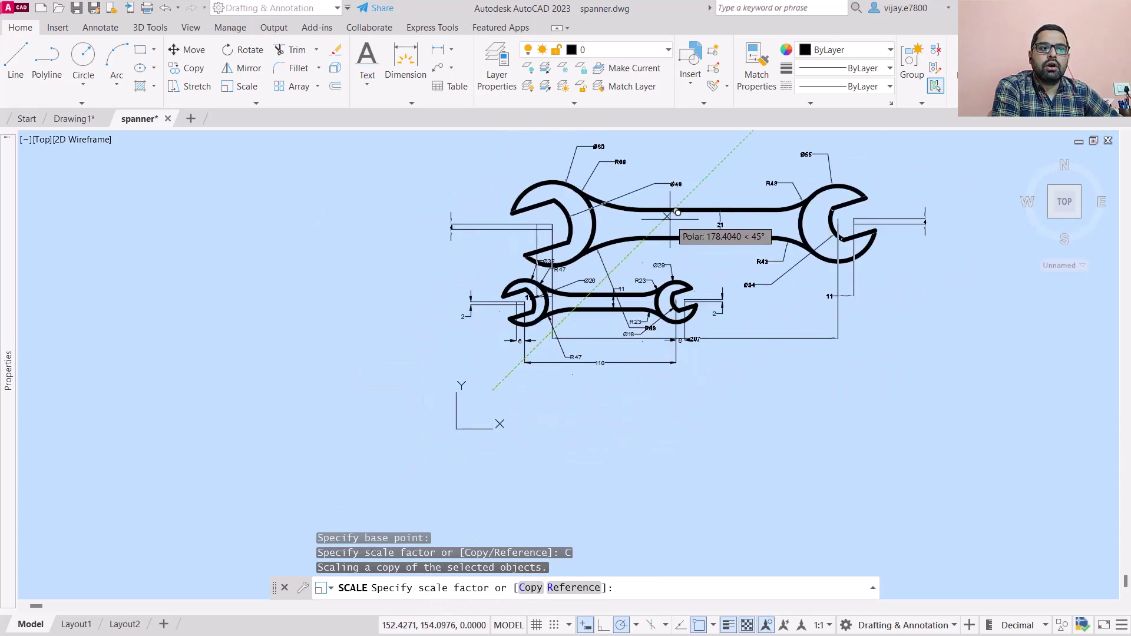
{"action": "scroll", "coordinate": [722, 191], "scroll_direction": "down", "scroll_amount": 3}
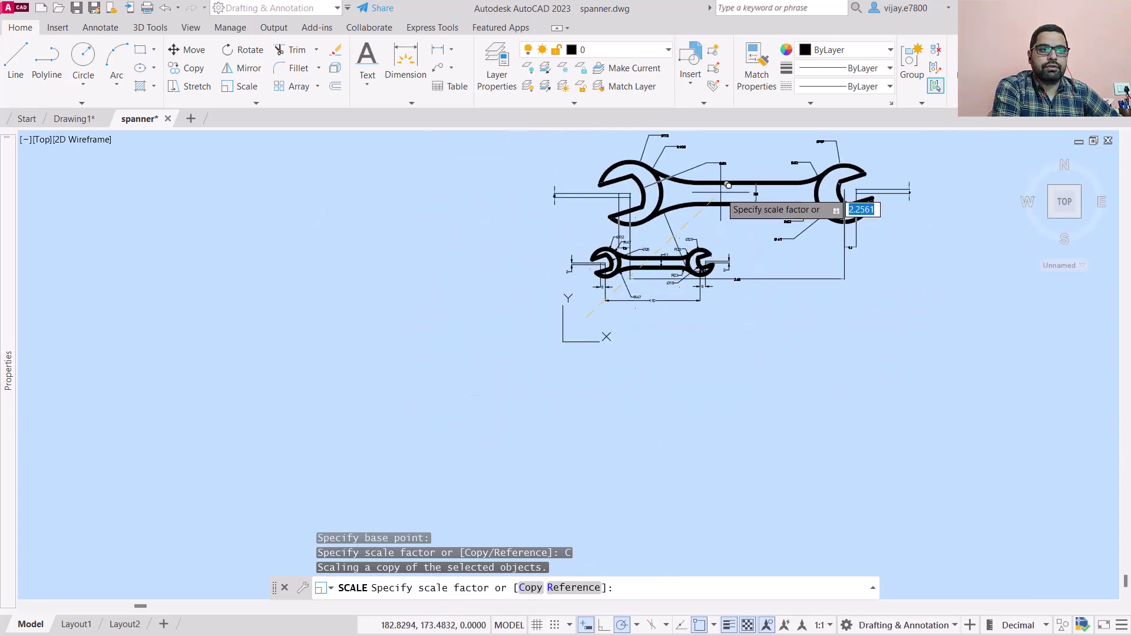
{"action": "scroll", "coordinate": [776, 167], "scroll_direction": "up", "scroll_amount": 3}
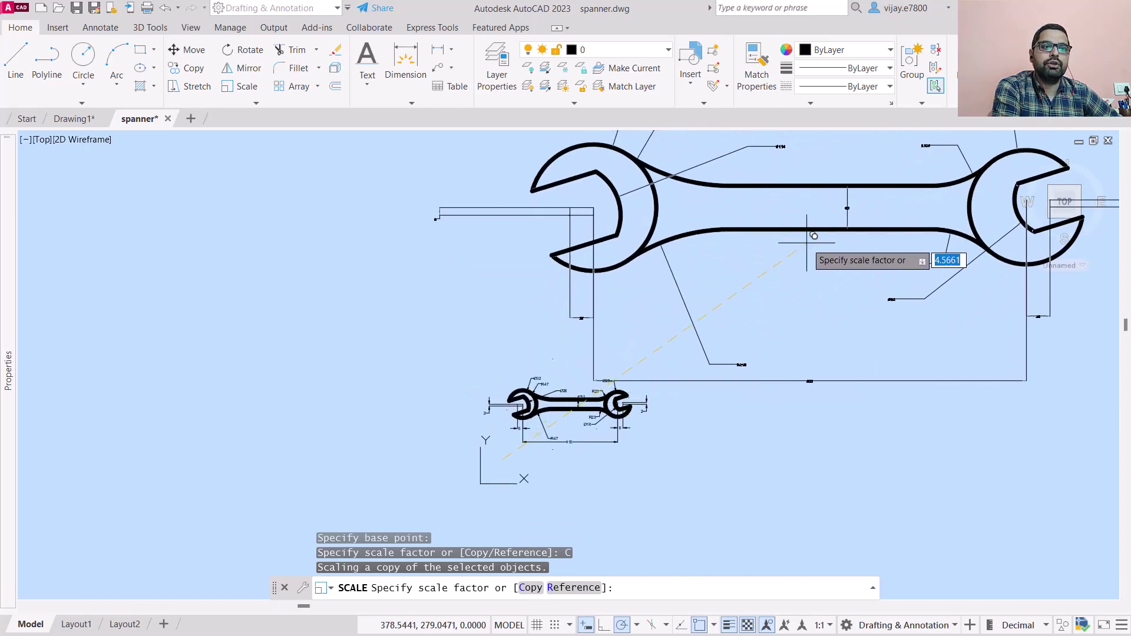
{"action": "left_click", "coordinate": [813, 230]}
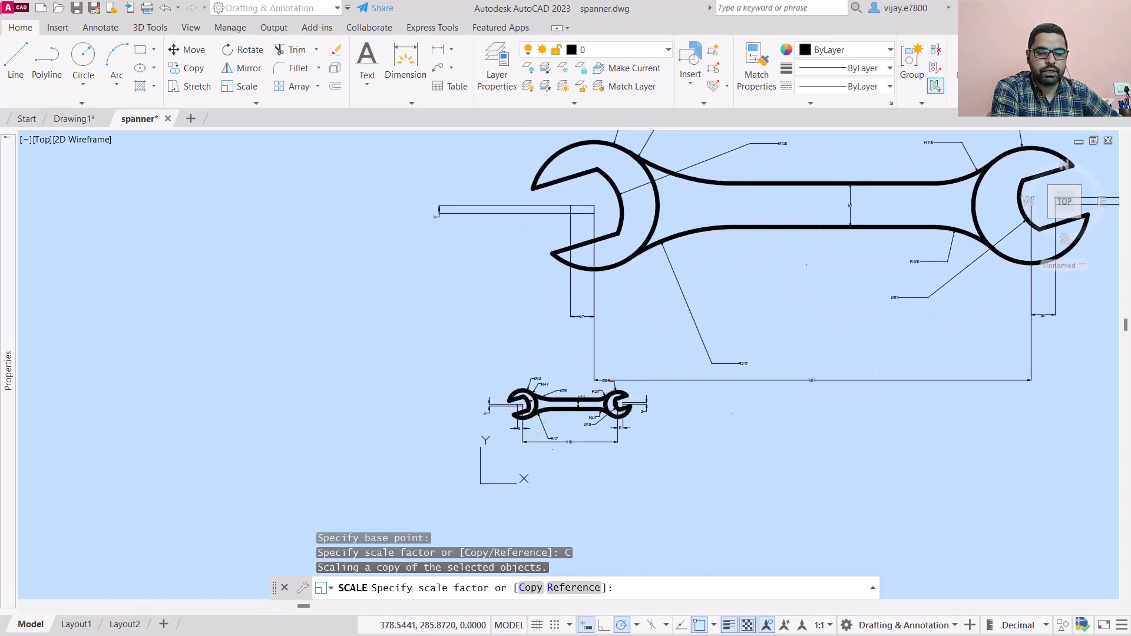